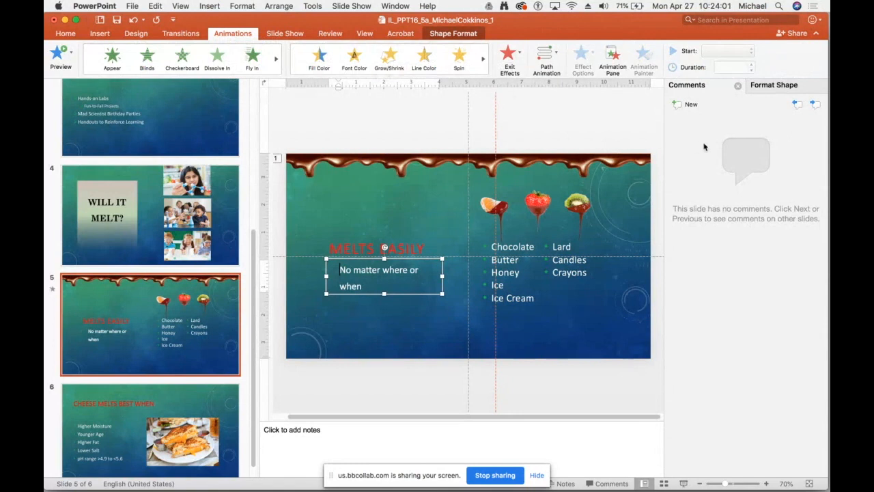
# Show the Animation Pane for slide 5 and copy the chocolate drip border's animation to the fruit picture with Animation Painter.
pyautogui.click(612, 61)
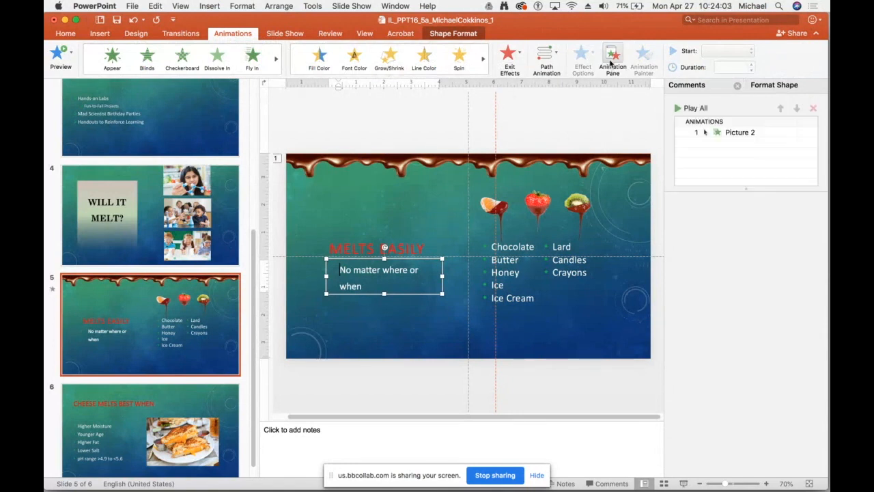
pyautogui.click(677, 109)
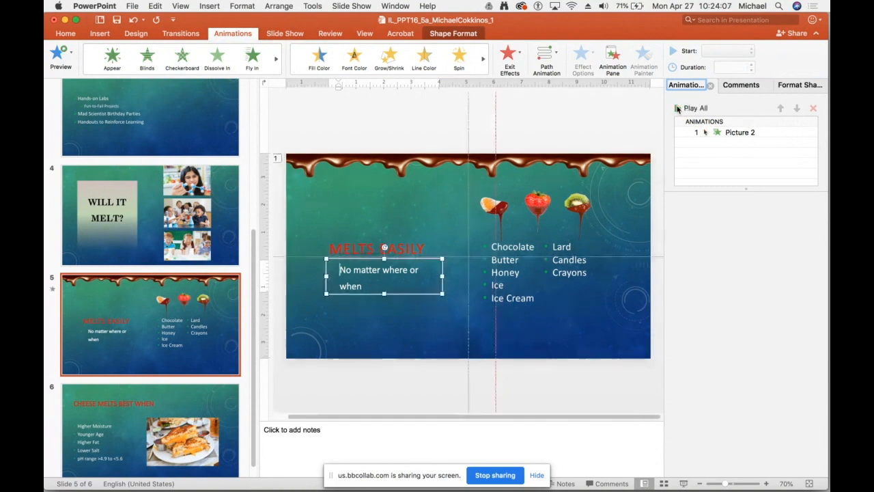
pyautogui.click(544, 162)
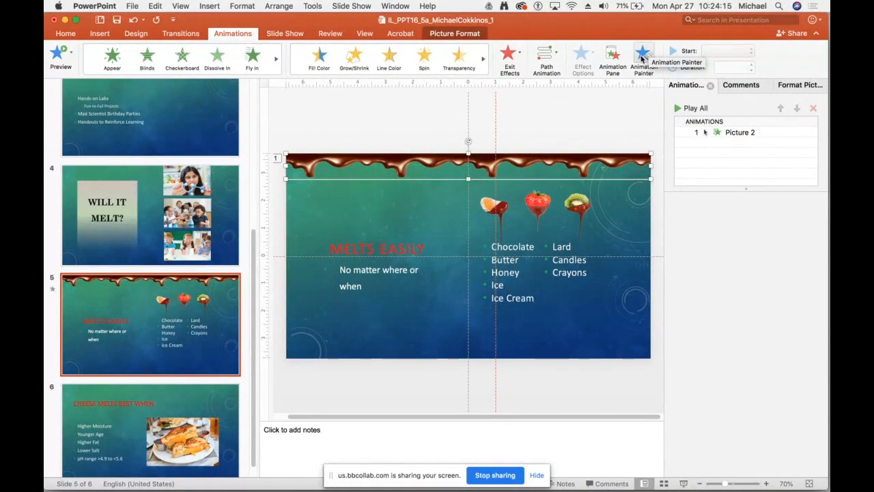
pyautogui.click(642, 58)
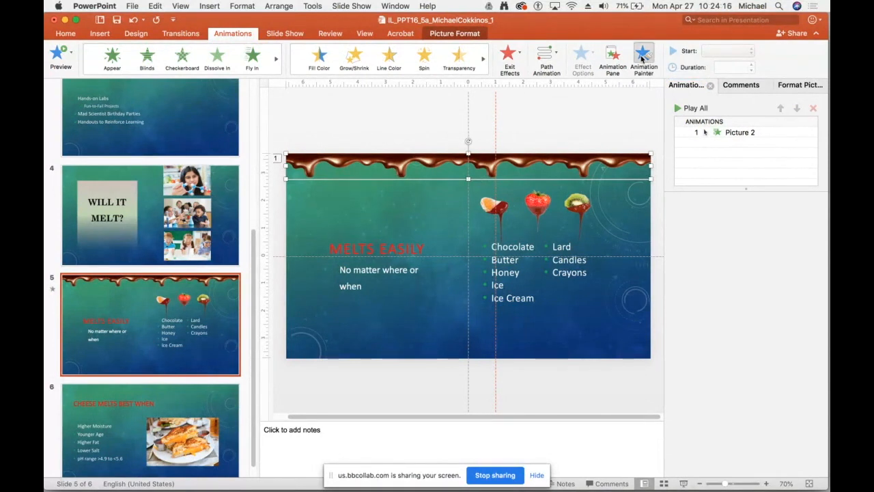
pyautogui.click(580, 202)
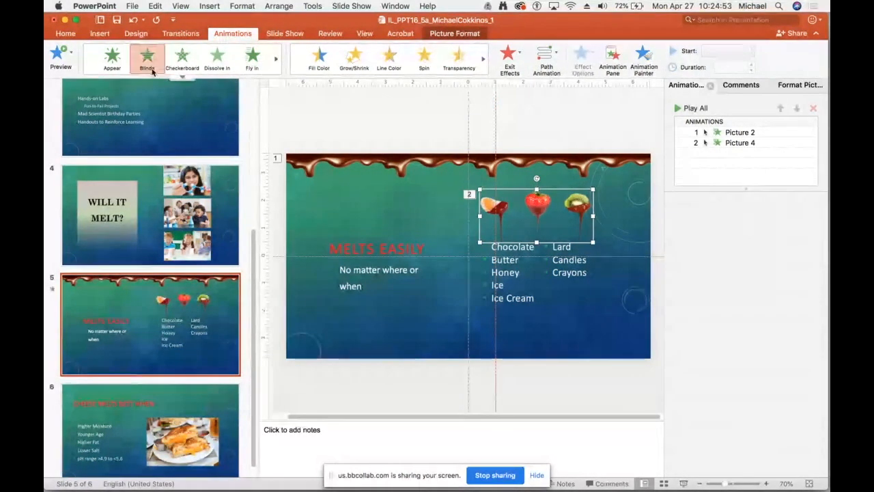
# Add a Zoom entrance animation to the fruit picture on slide 5.
pyautogui.click(180, 73)
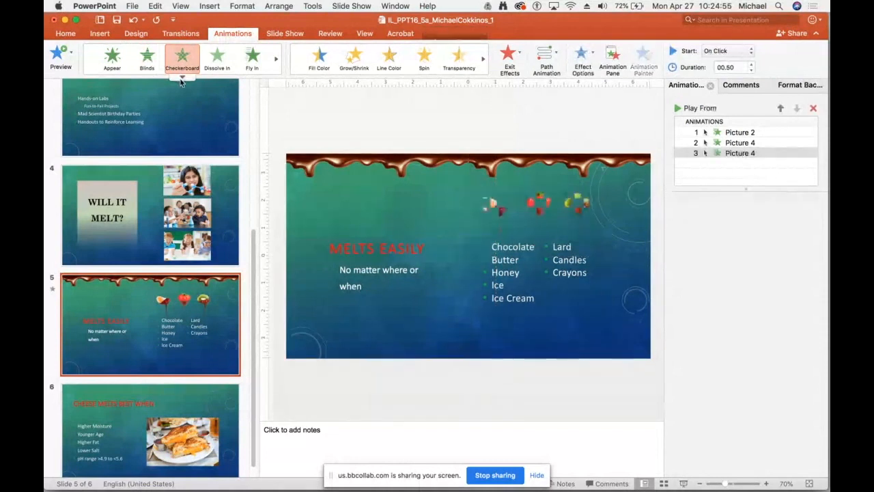
pyautogui.click(181, 79)
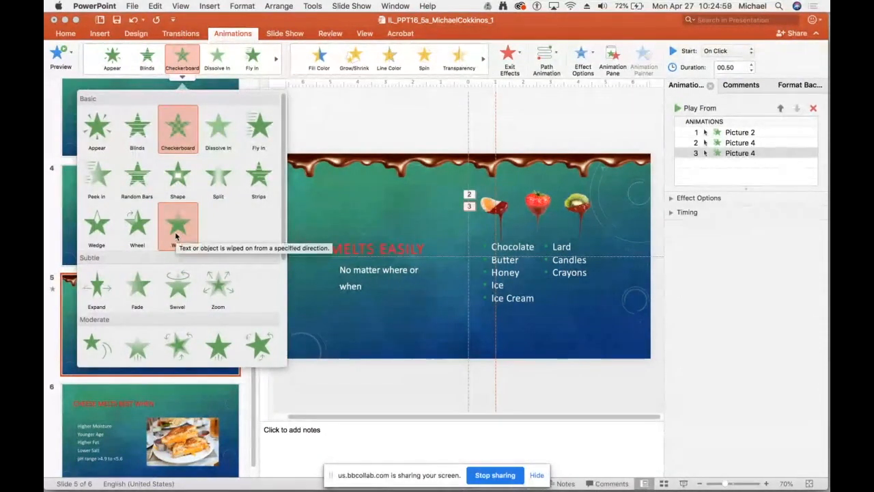
pyautogui.click(212, 286)
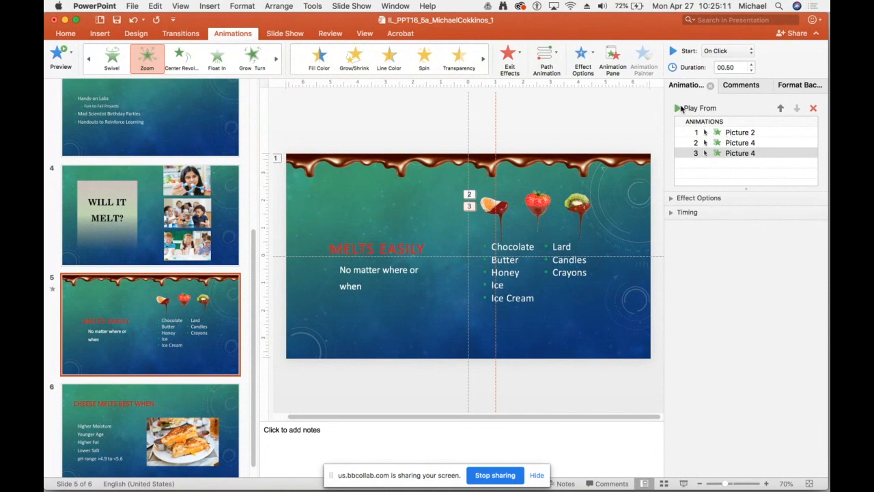
# Play slide 5's animations from the fruit picture's Zoom effect and from the chocolate drip's Float In effect.
pyautogui.click(680, 108)
pyautogui.click(677, 107)
pyautogui.click(704, 132)
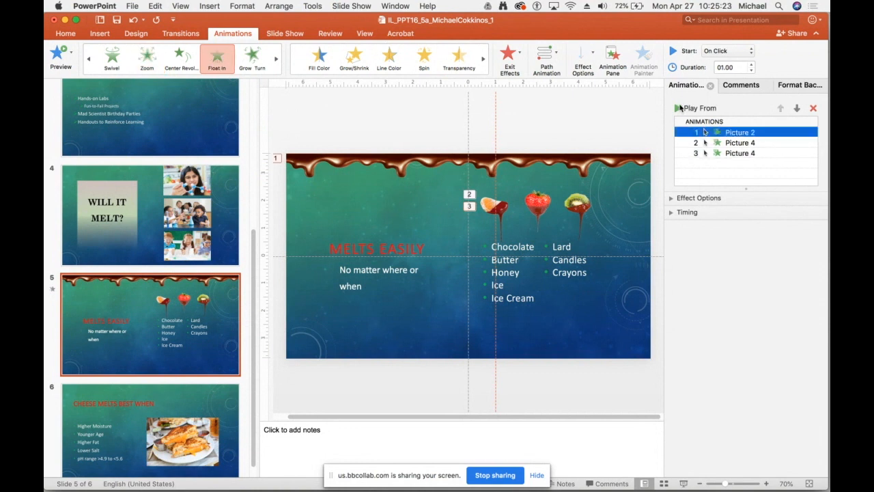
pyautogui.click(680, 108)
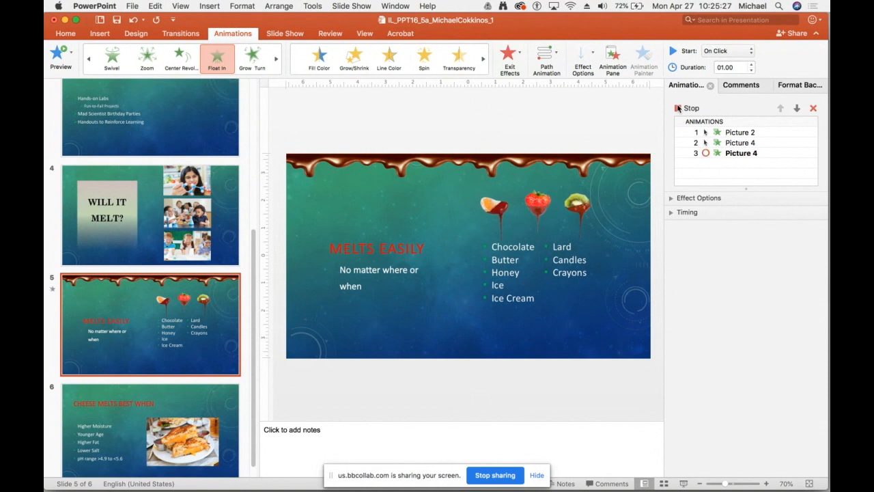
# Delete the fruit picture's Float In animation and move its Zoom animation ahead of the chocolate drip's animation.
pyautogui.click(736, 144)
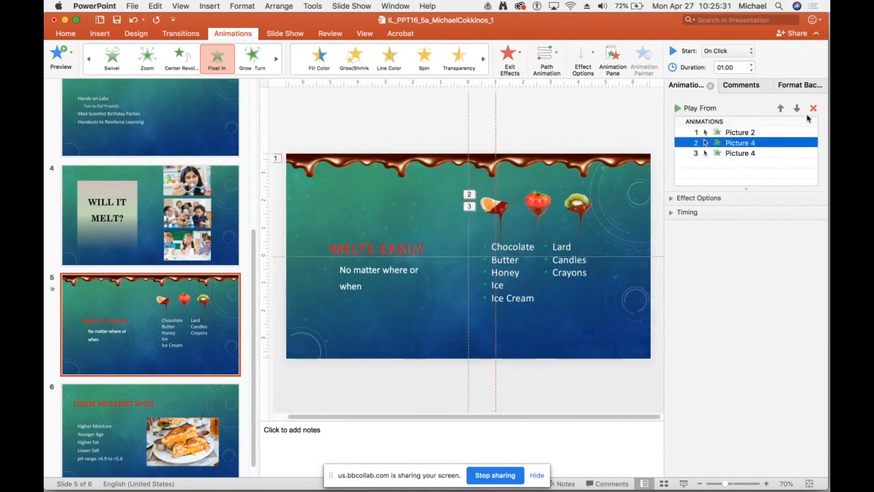
pyautogui.click(813, 108)
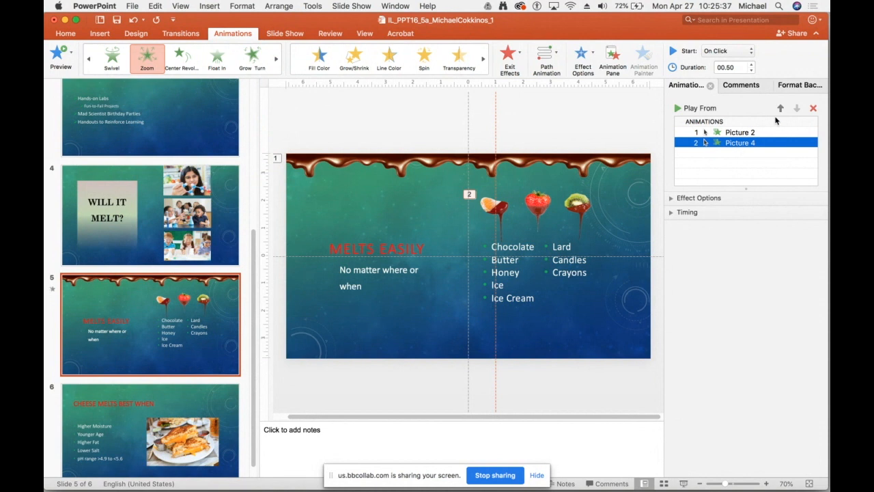
pyautogui.click(781, 107)
pyautogui.click(680, 109)
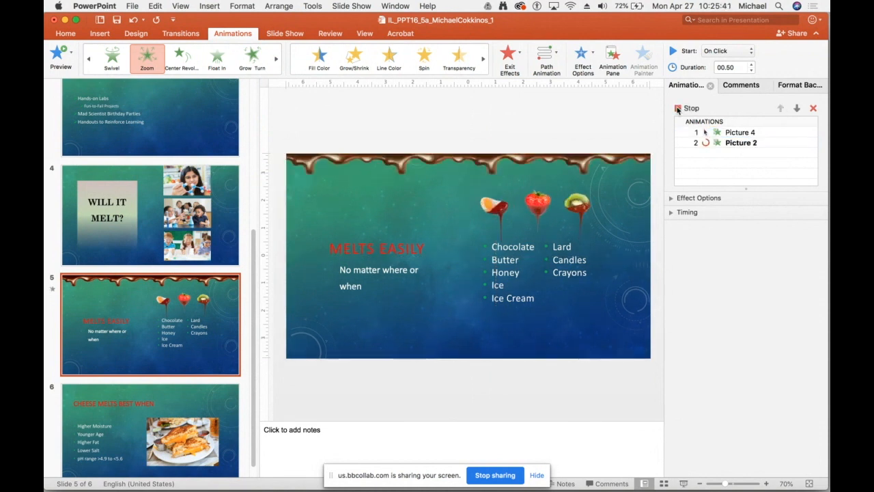
# Set the fruit picture's Zoom animation to a duration of 0.75 seconds with the start option On Click.
pyautogui.click(671, 198)
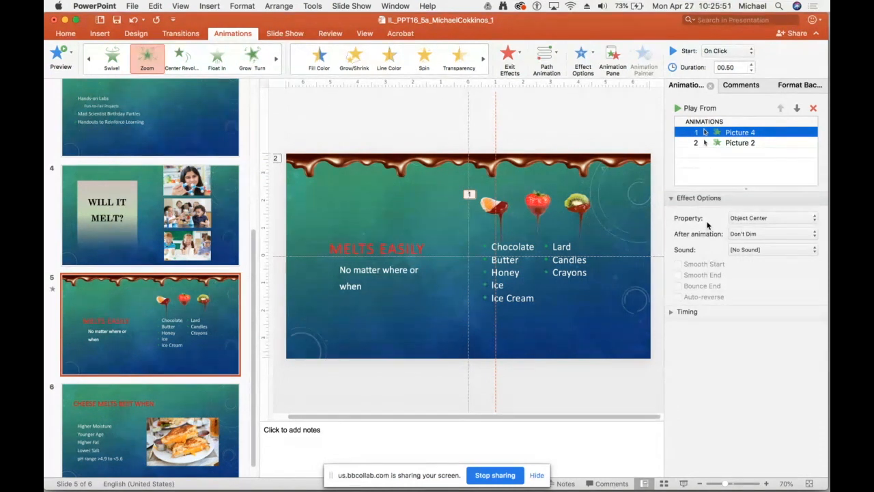
pyautogui.click(671, 313)
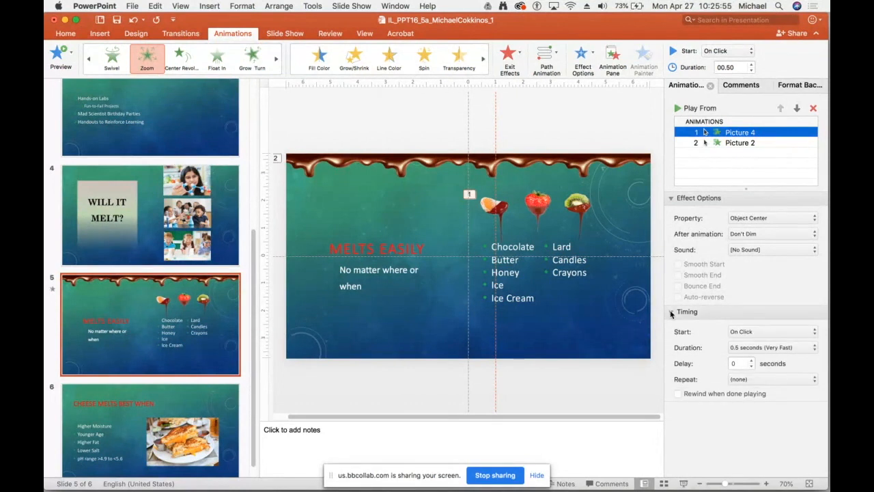
pyautogui.click(811, 347)
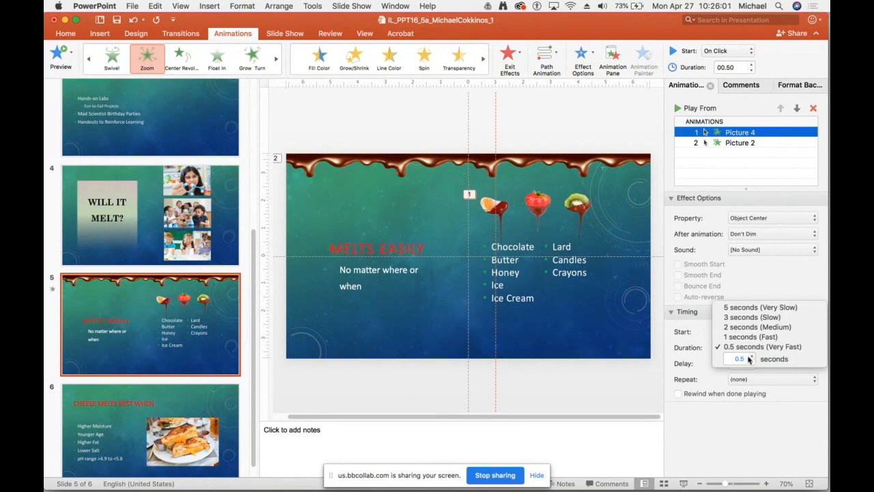
pyautogui.click(746, 359)
pyautogui.press('Return')
pyautogui.click(790, 423)
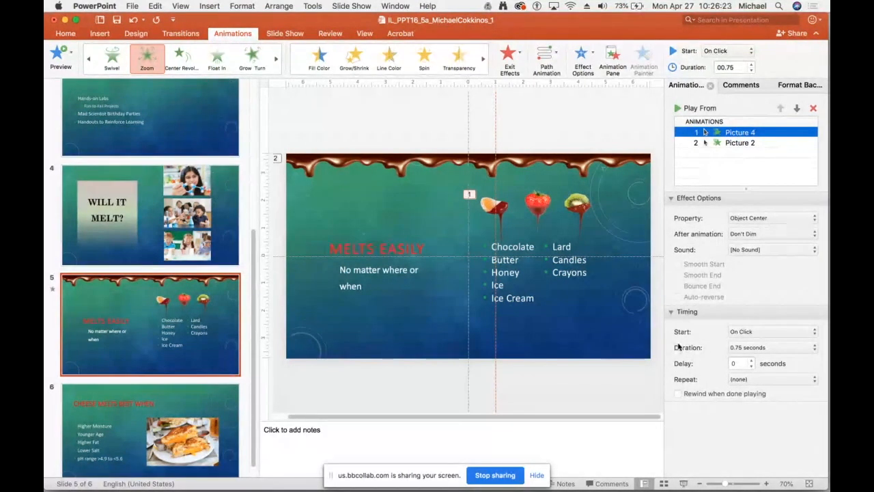
pyautogui.click(813, 334)
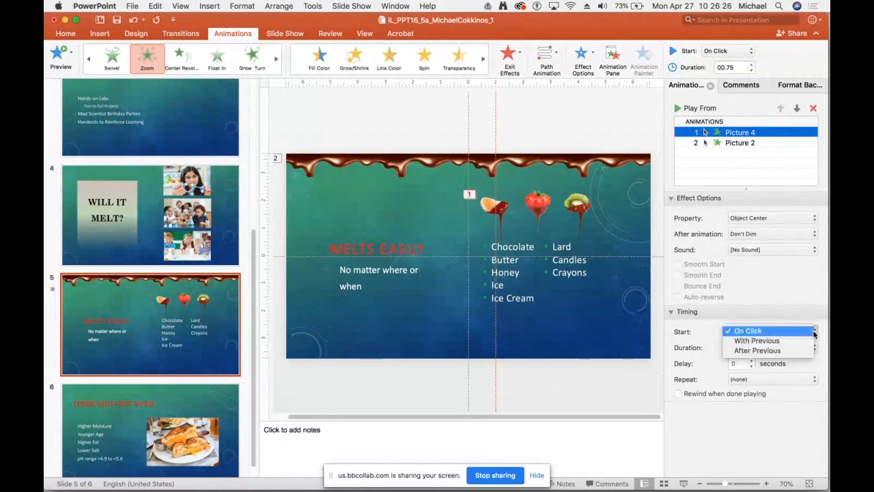
pyautogui.click(753, 332)
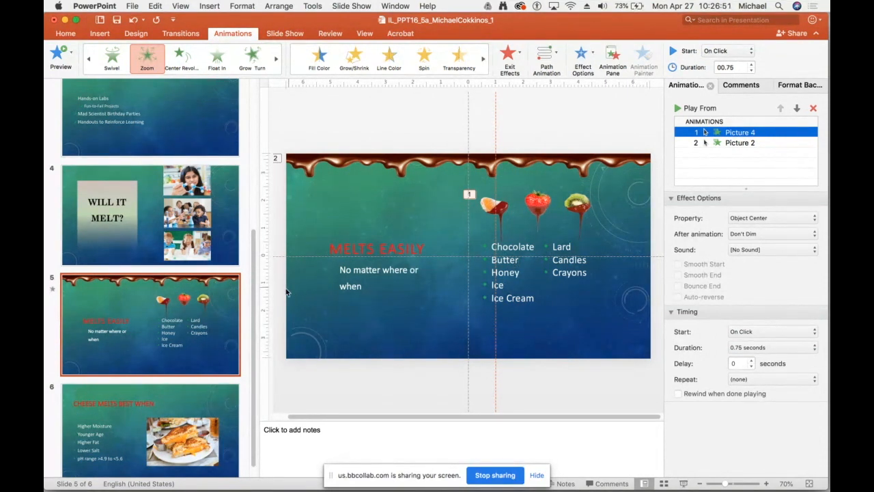
# Apply the Shape entrance animation to the sandwich picture on slide 6.
pyautogui.scroll(-2, 167, 451)
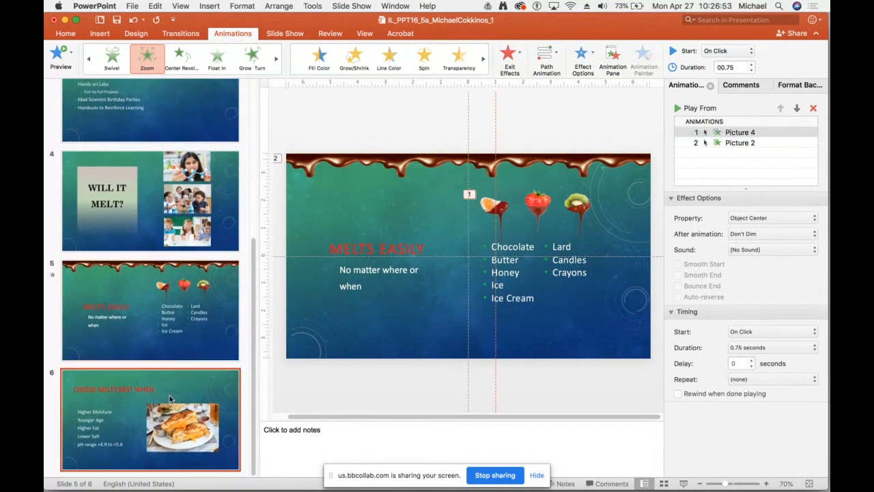
pyautogui.click(169, 395)
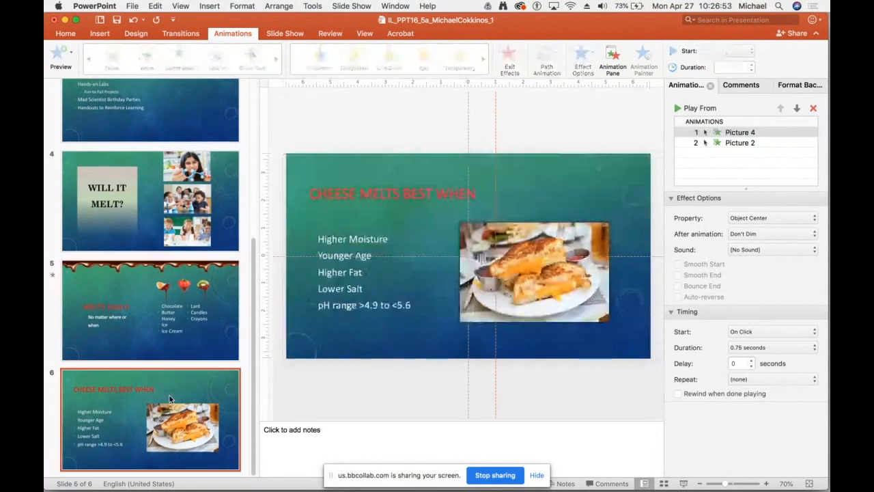
pyautogui.click(502, 297)
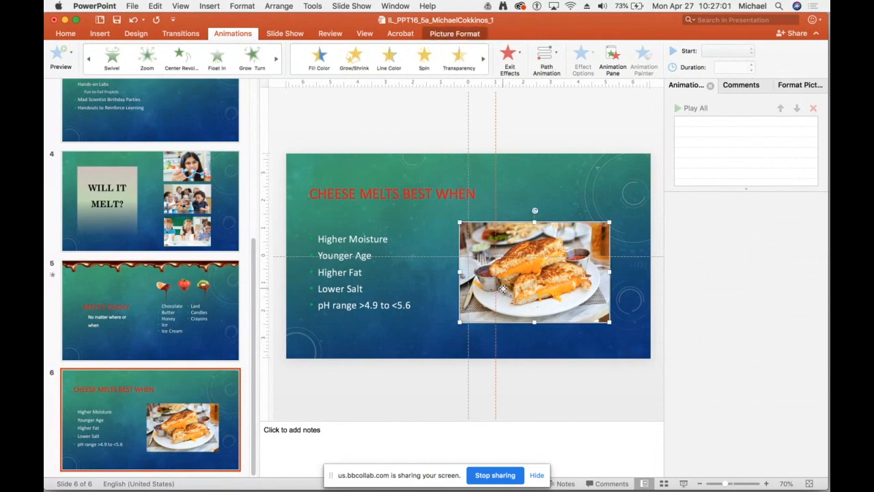
pyautogui.click(180, 78)
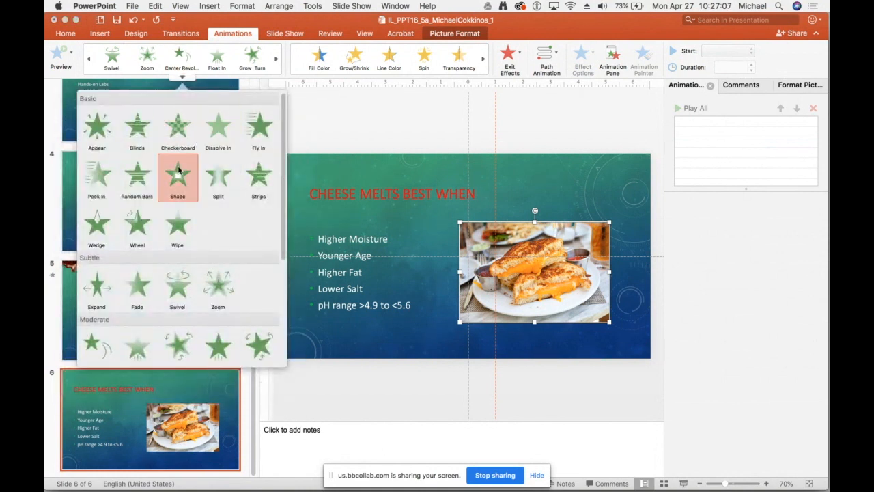
pyautogui.click(179, 174)
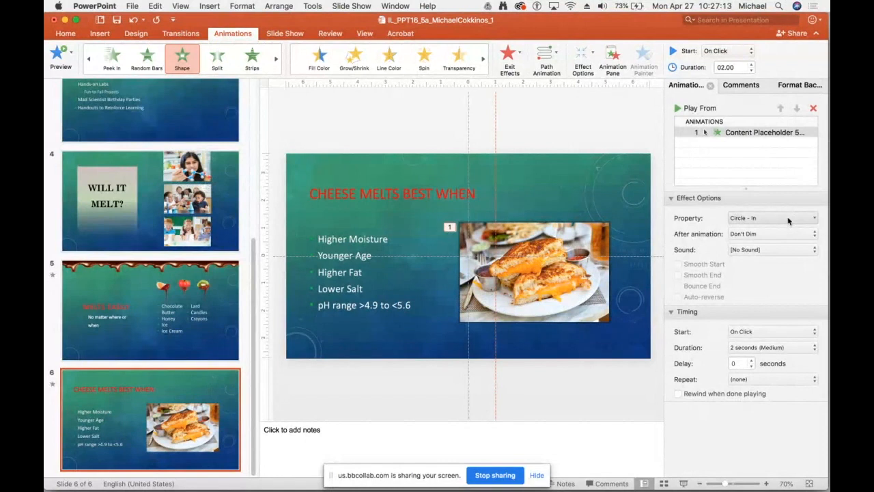
# Change the sandwich picture's Shape animation to a Box with the direction Out.
pyautogui.click(812, 217)
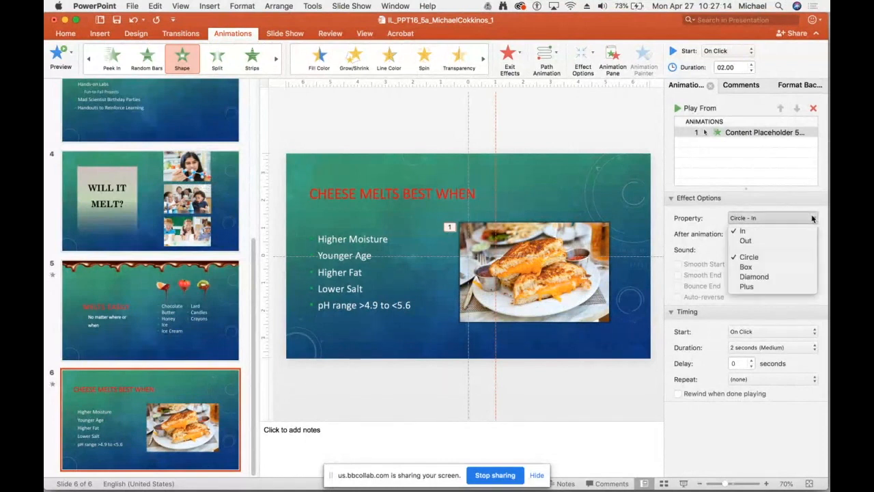
pyautogui.click(793, 266)
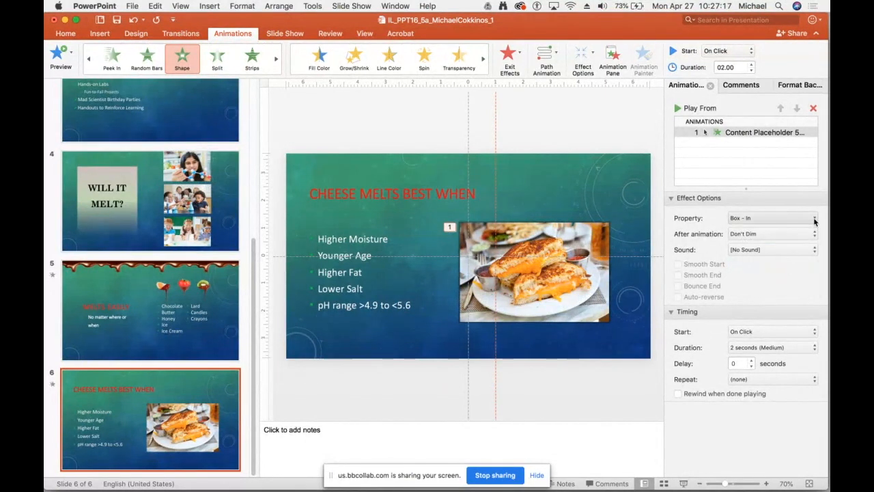
pyautogui.click(814, 218)
pyautogui.click(803, 241)
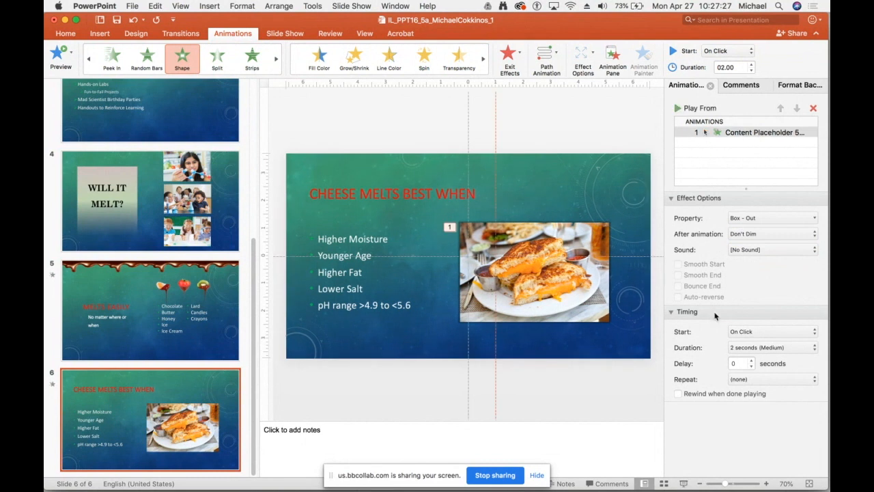
# Set the sandwich picture's animation duration to 1.5 seconds and play the animation.
pyautogui.click(788, 347)
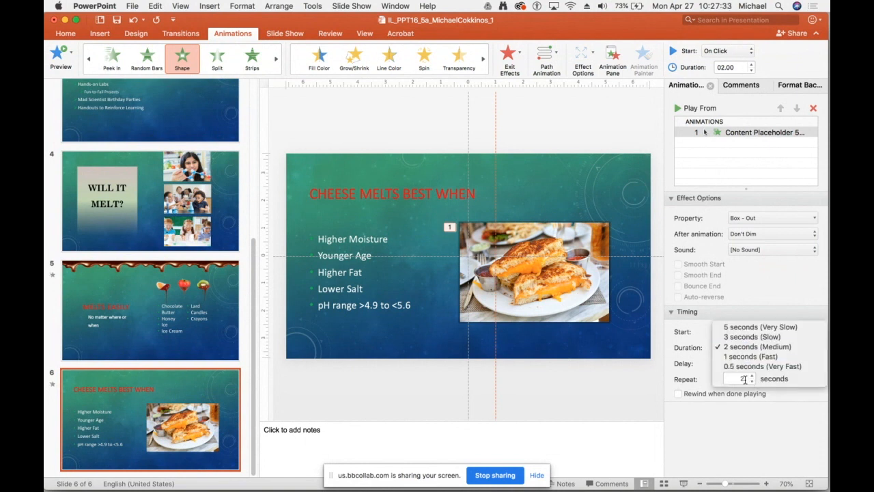
pyautogui.click(745, 356)
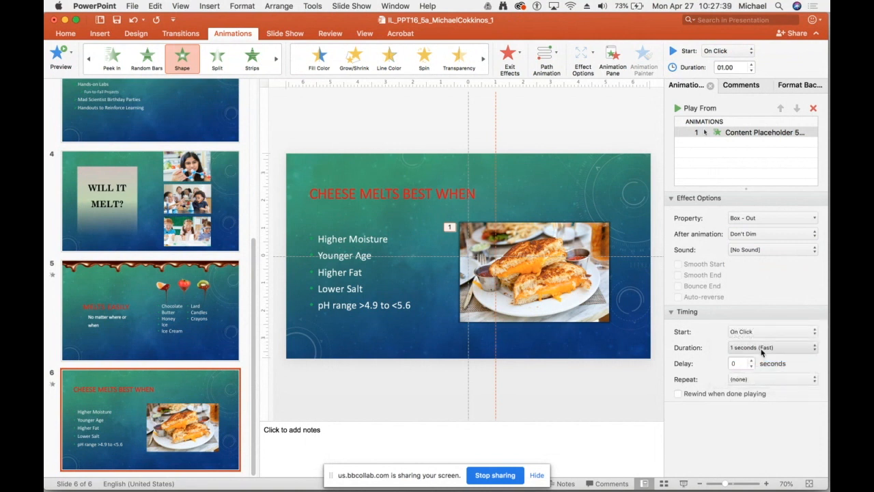
pyautogui.click(761, 347)
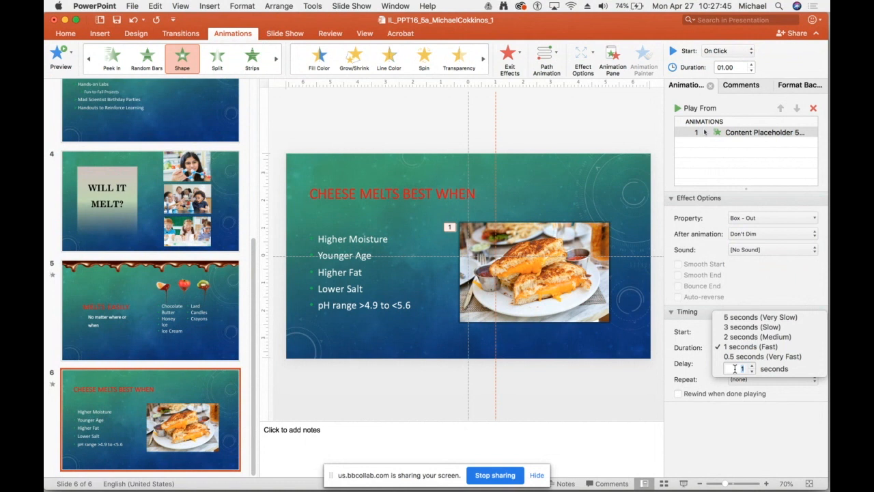
pyautogui.write('.5')
pyautogui.press('Return')
pyautogui.click(599, 393)
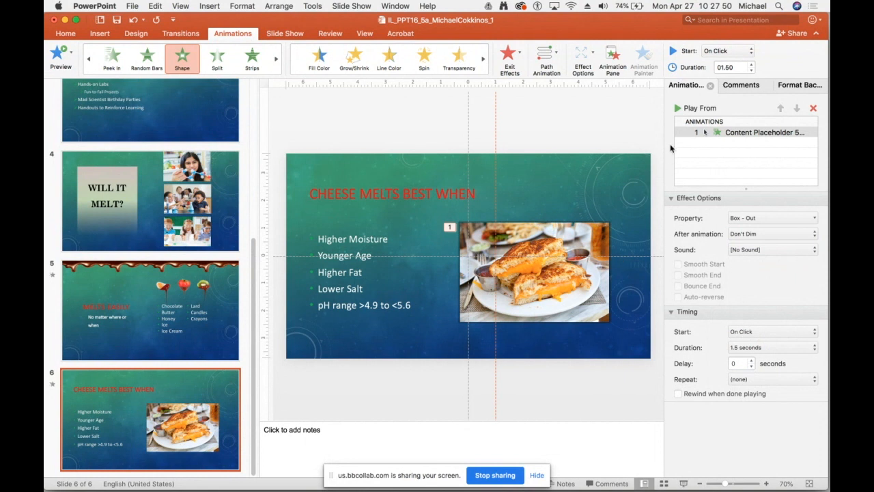
pyautogui.click(677, 108)
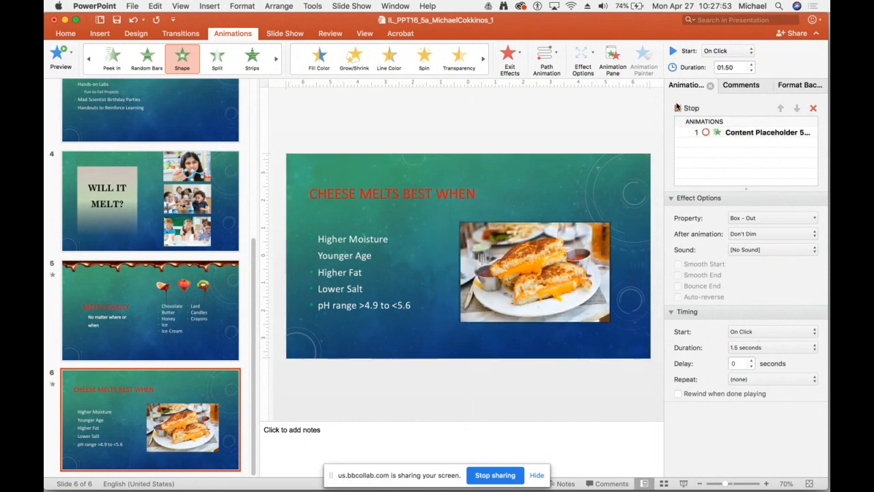